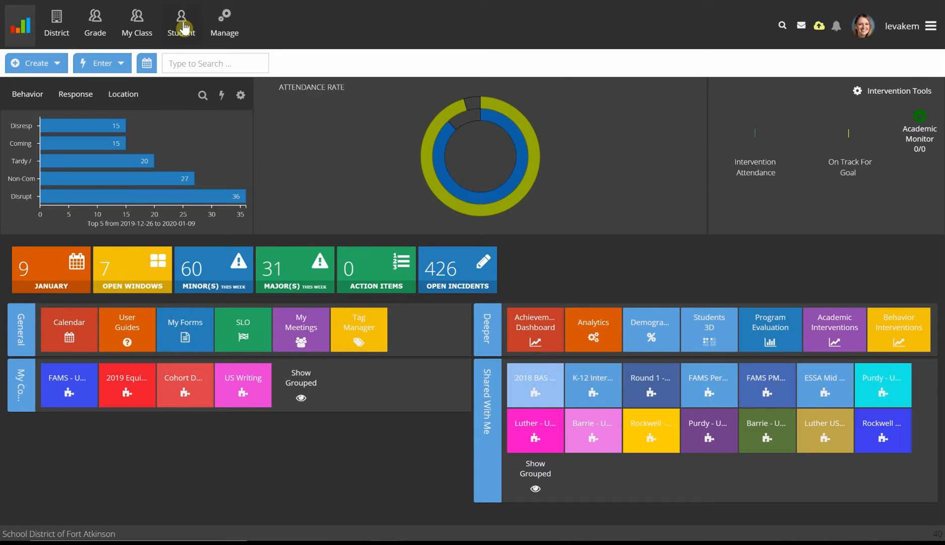
Step: From the student's forms list, start a new form of type Math Intervention Report
click(183, 25)
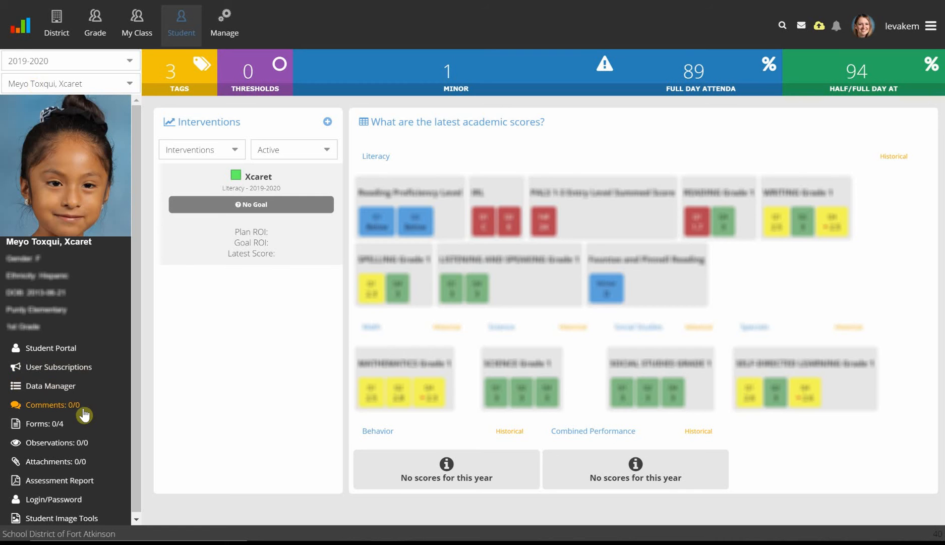
click(47, 431)
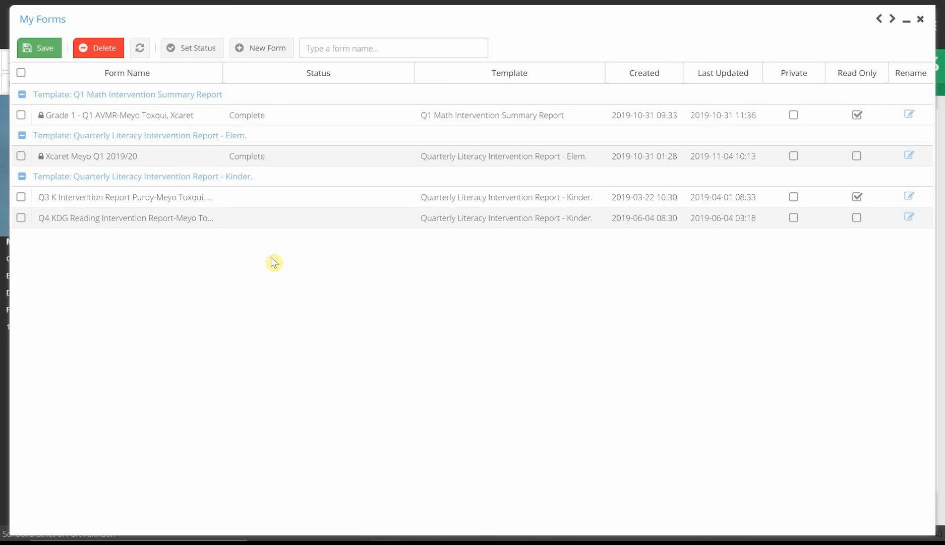
click(259, 49)
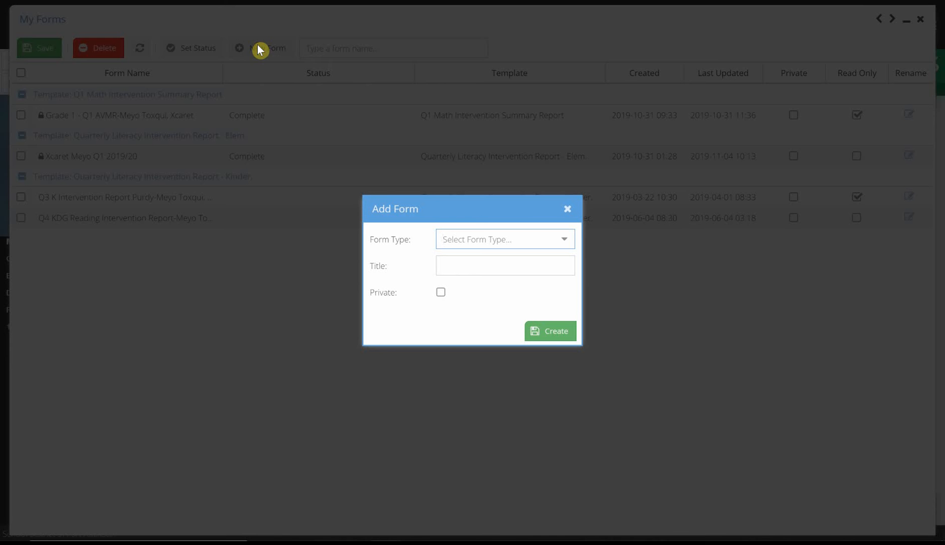
click(563, 243)
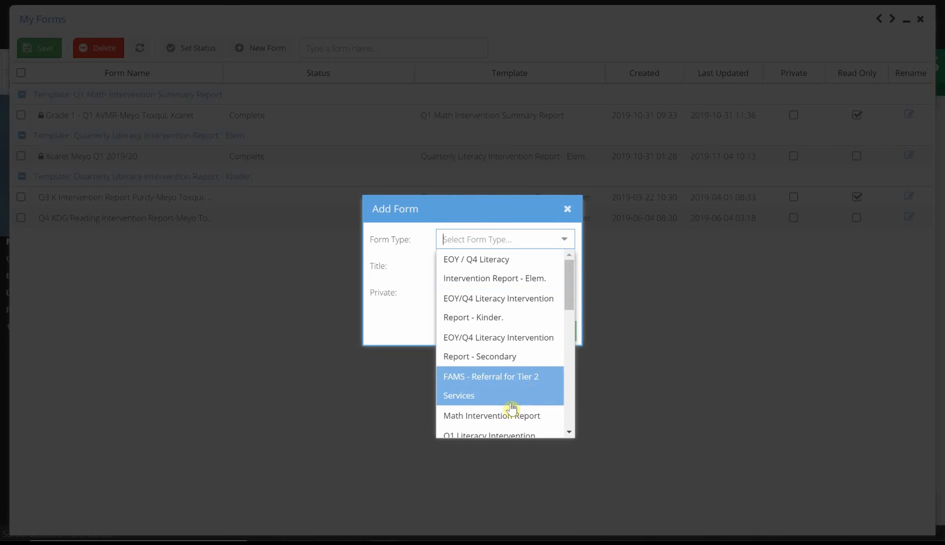
click(539, 417)
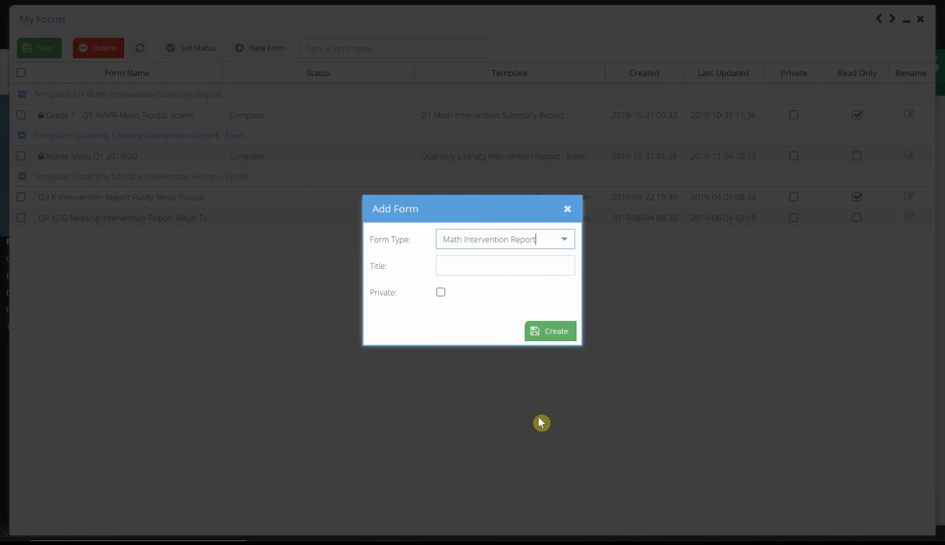
Step: Title the form with the student's first name followed by "Math Intv Q2", and create it
click(449, 260)
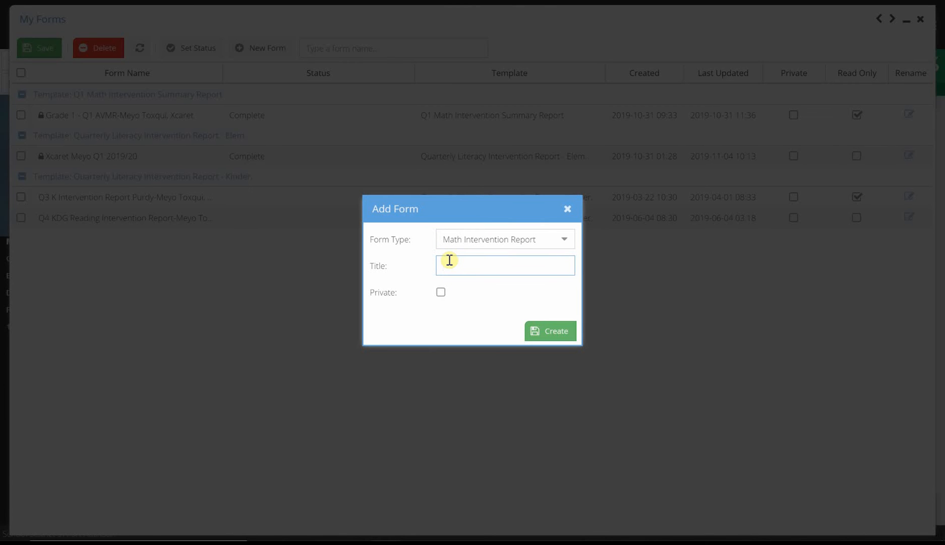
text(Xcaret, Math Intv Q2)
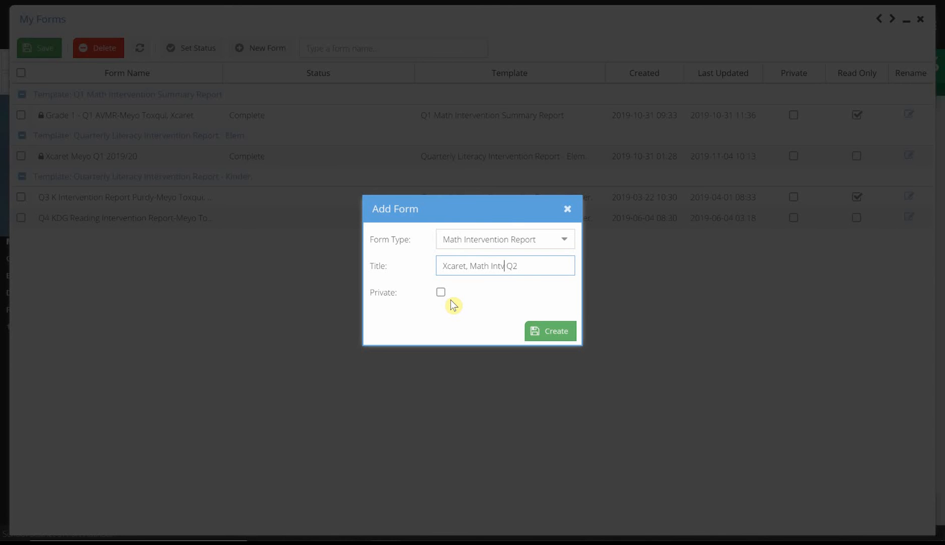
click(553, 334)
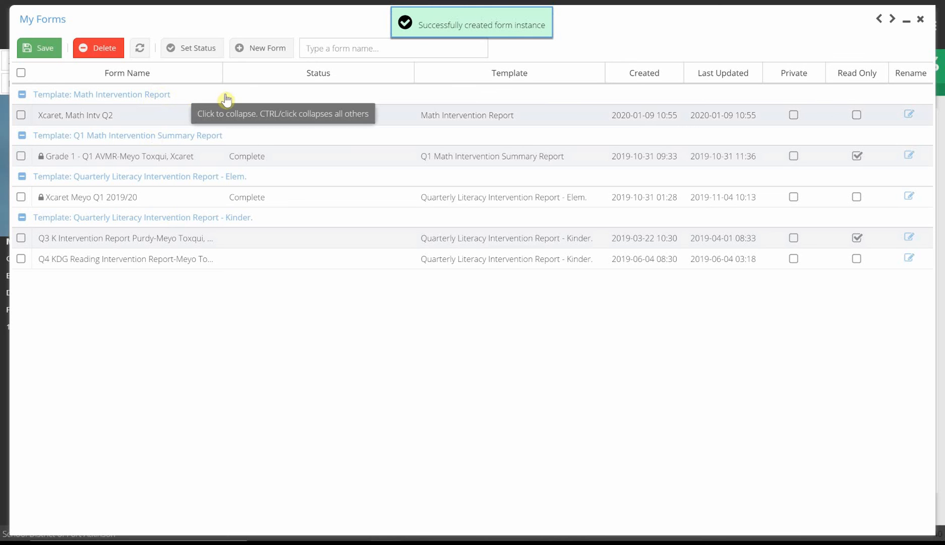
Step: Open the new math intervention form and fill in quarter 2, school year 2019-2020 and the teacher's name
double_click(63, 120)
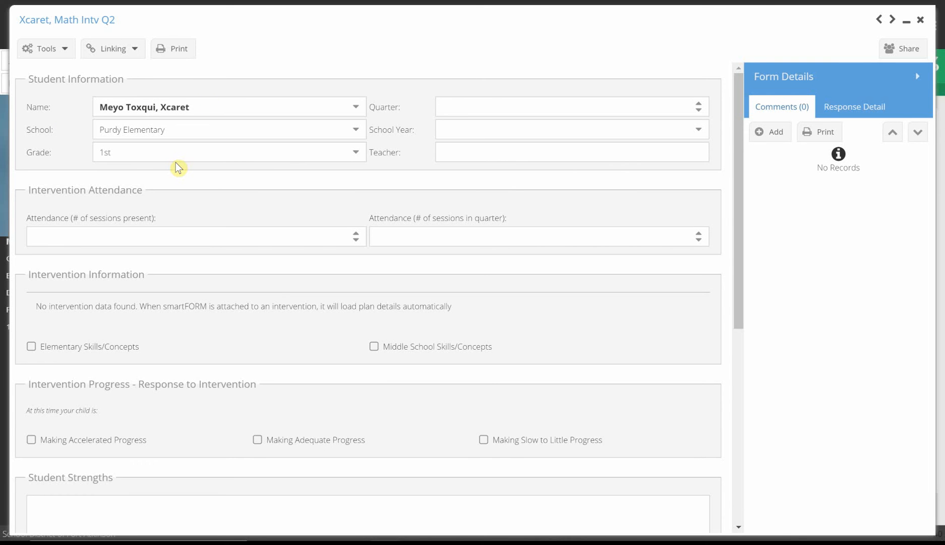
click(446, 103)
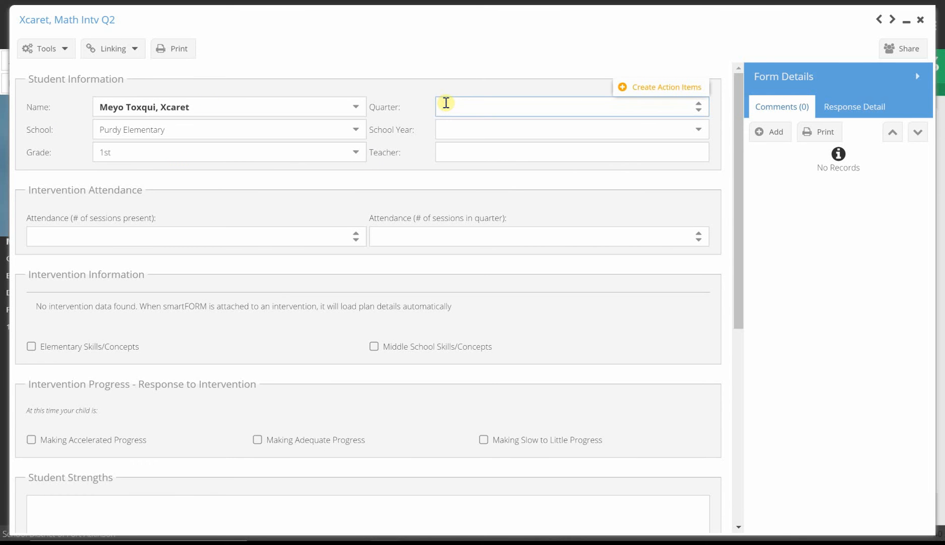
text(2)
click(453, 126)
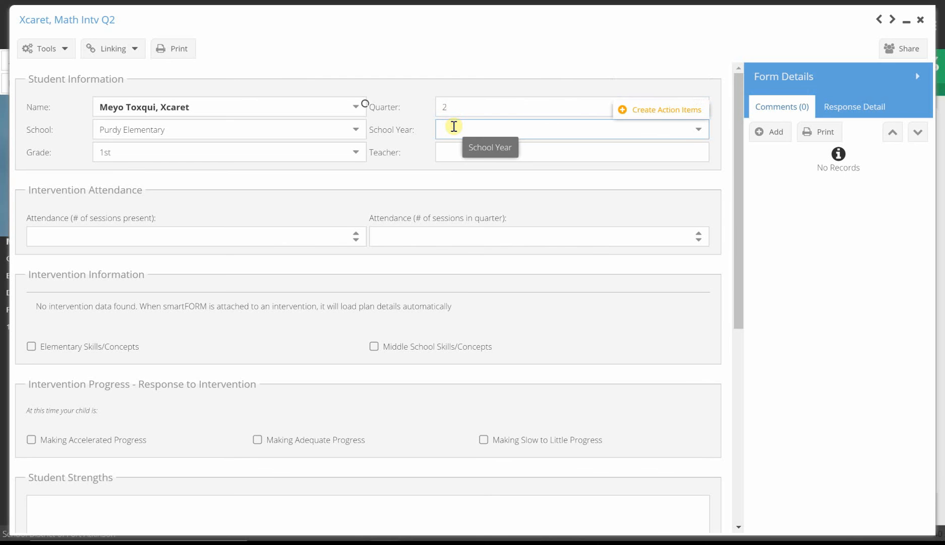
text(20)
click(450, 151)
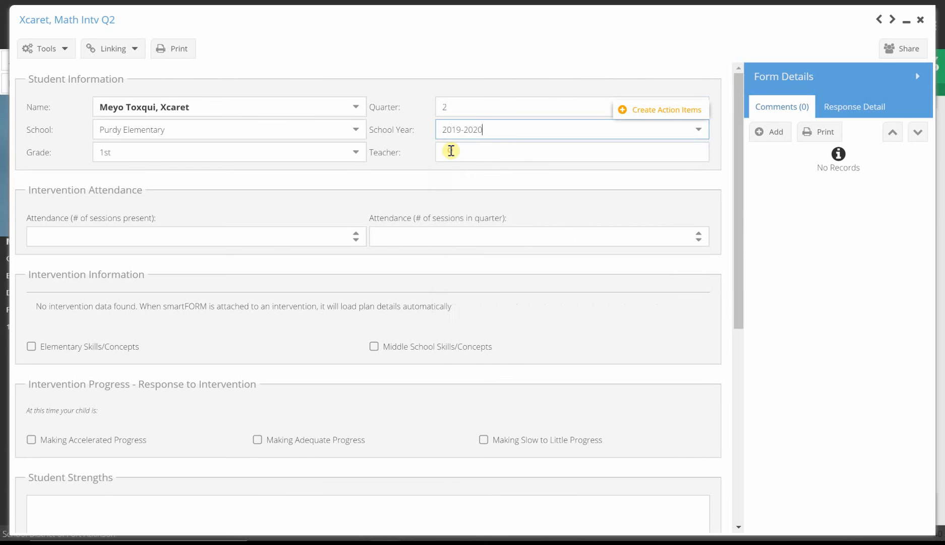
click(451, 151)
text(M)
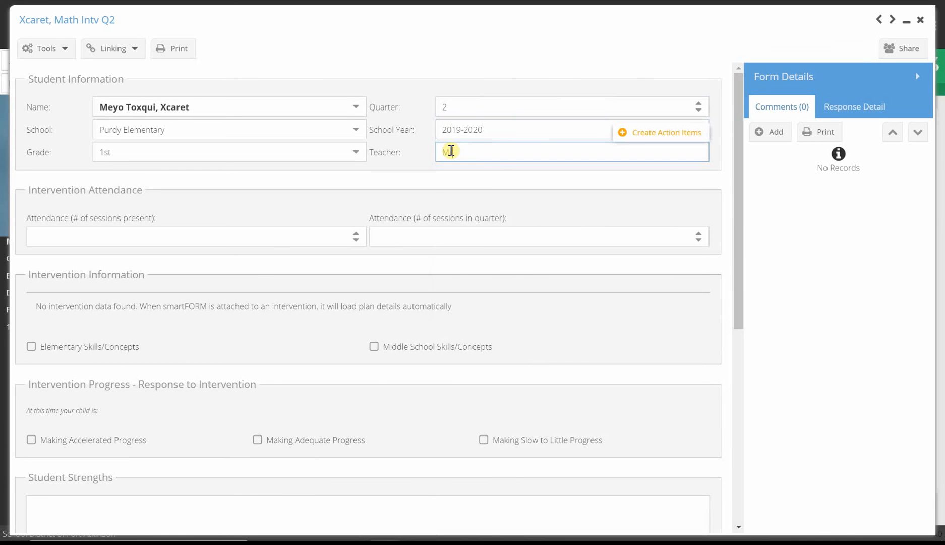
text(rs. Levake)
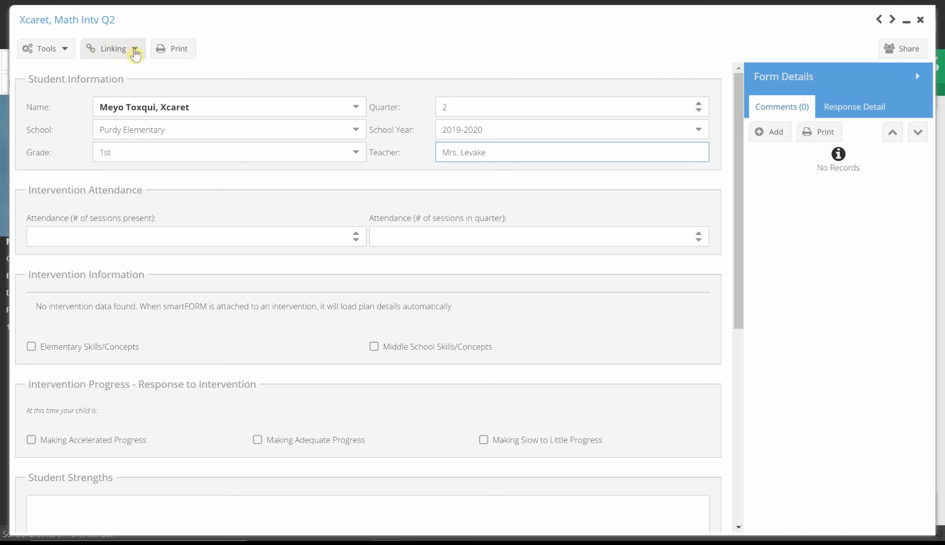
Step: Link the form to the intervention "R1 | AVMR - NWN, ST | Grade 1 - Group 4 | Purdy", widening the list to read full titles
click(134, 51)
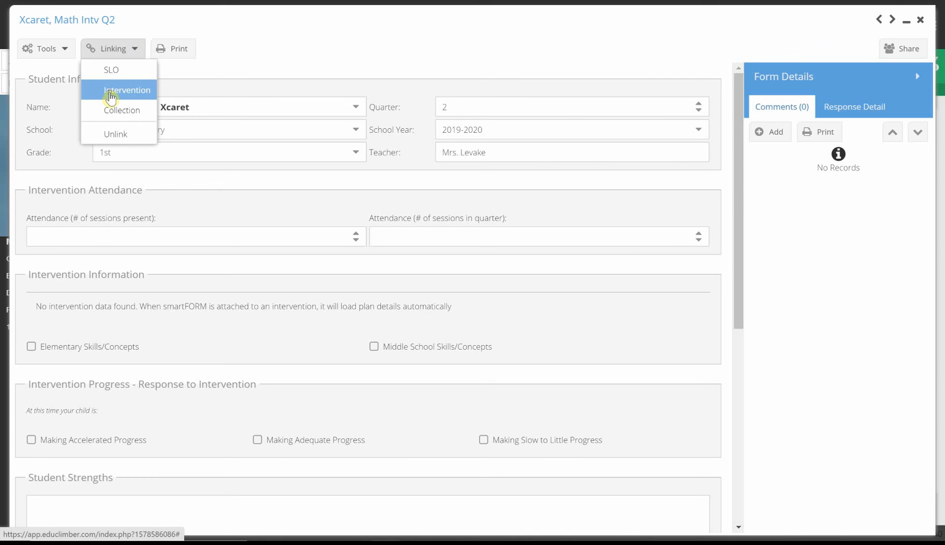
click(111, 91)
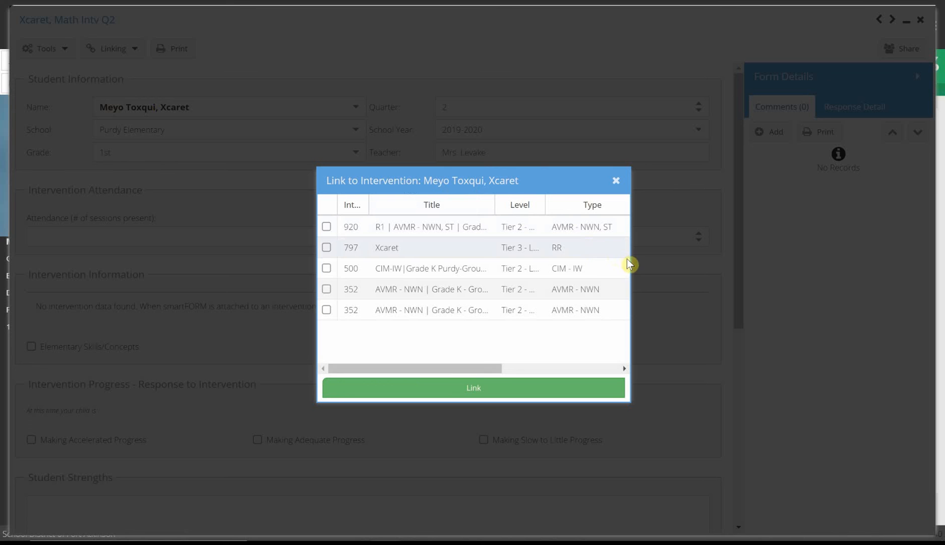
drag(629, 259, 834, 257)
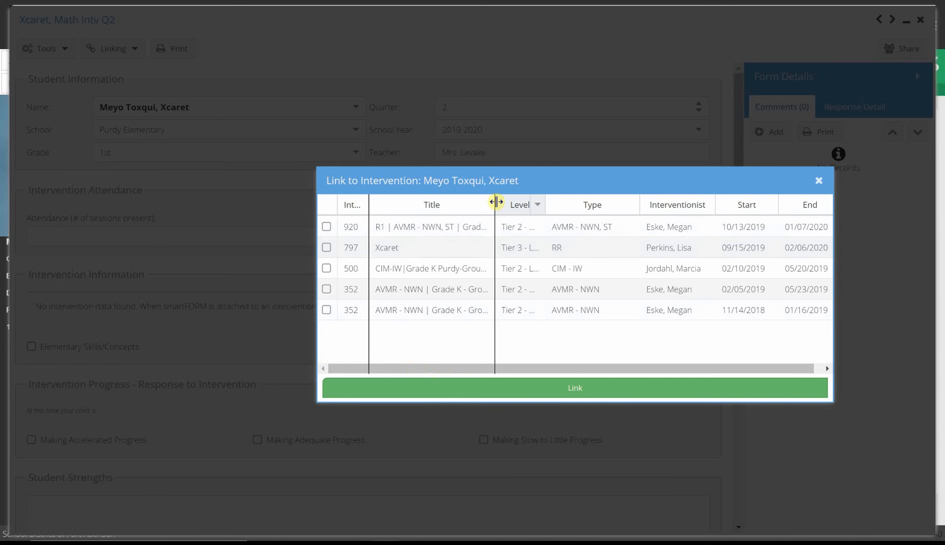
drag(495, 202, 595, 204)
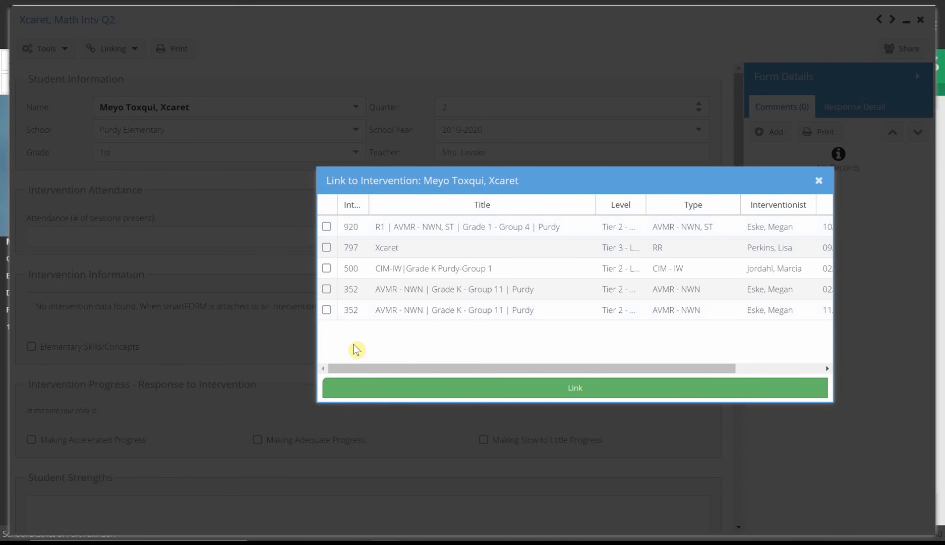
click(326, 227)
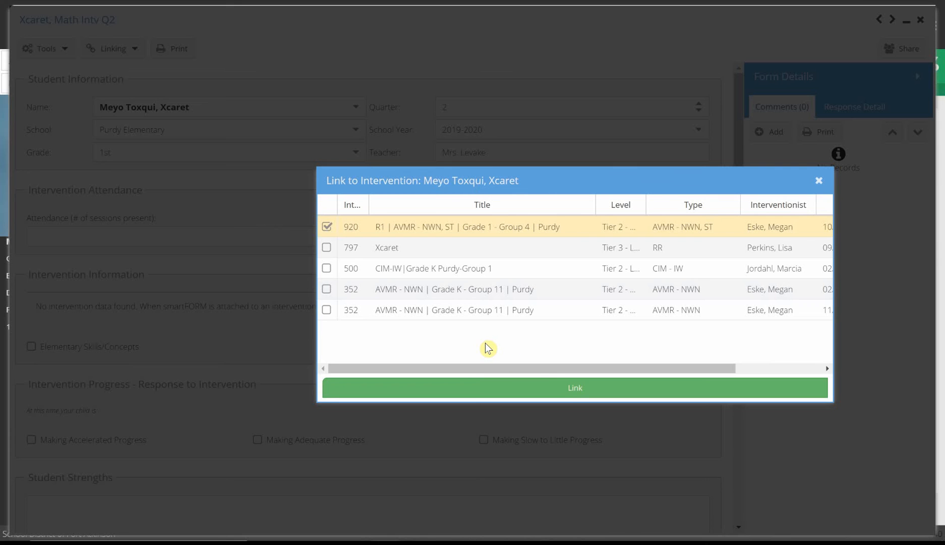
click(571, 389)
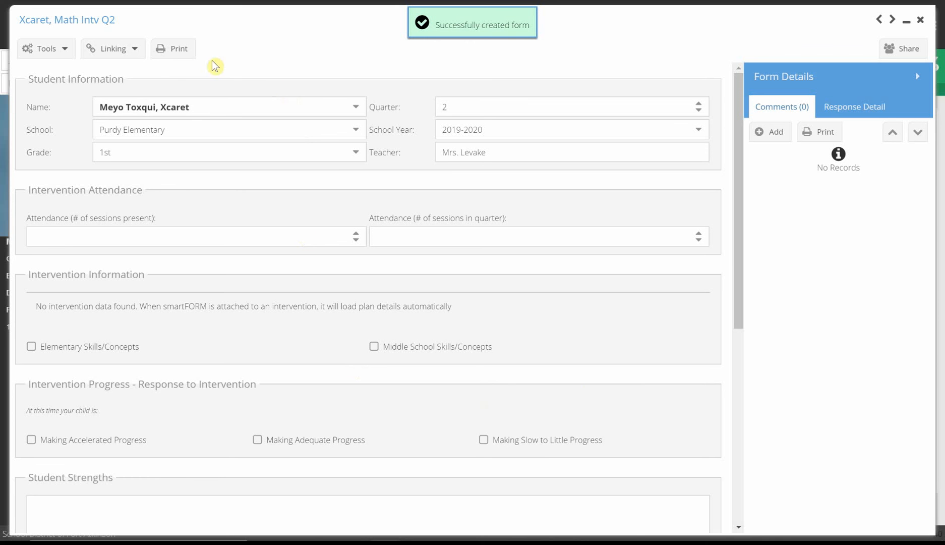
Step: Preview the printable report, check its Intervention Information section, and close the preview
click(176, 60)
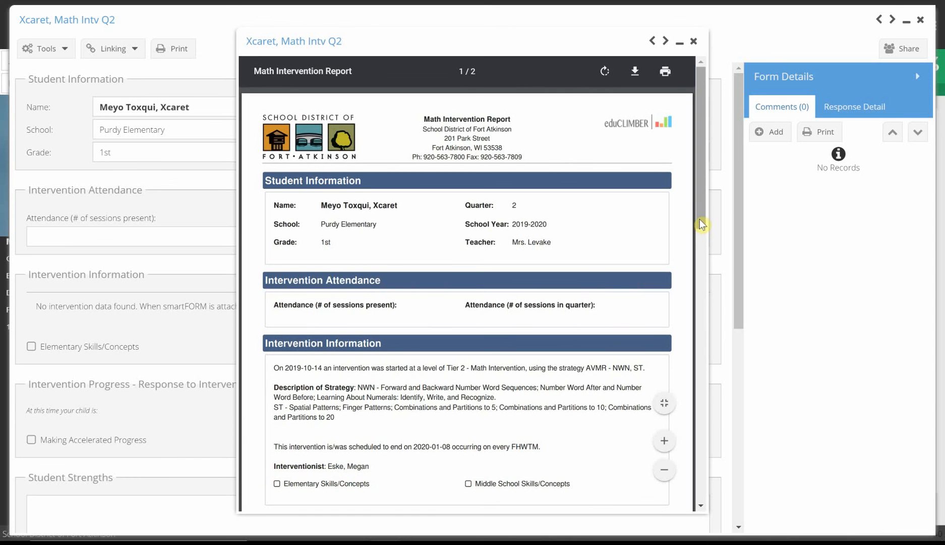
drag(700, 220, 706, 255)
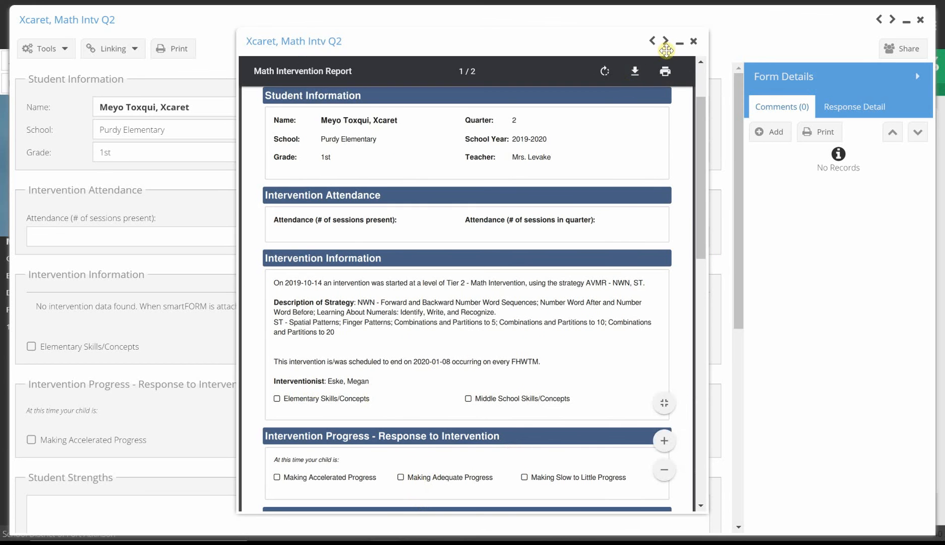
click(694, 42)
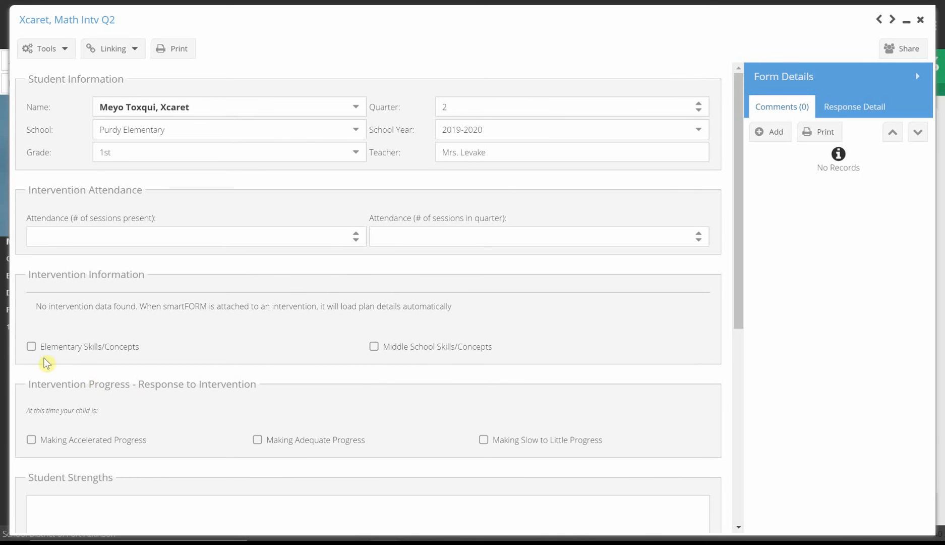
Step: Show and hide the Elementary Skills/Concepts list, and mark Middle School Skills/Concepts instead
click(31, 347)
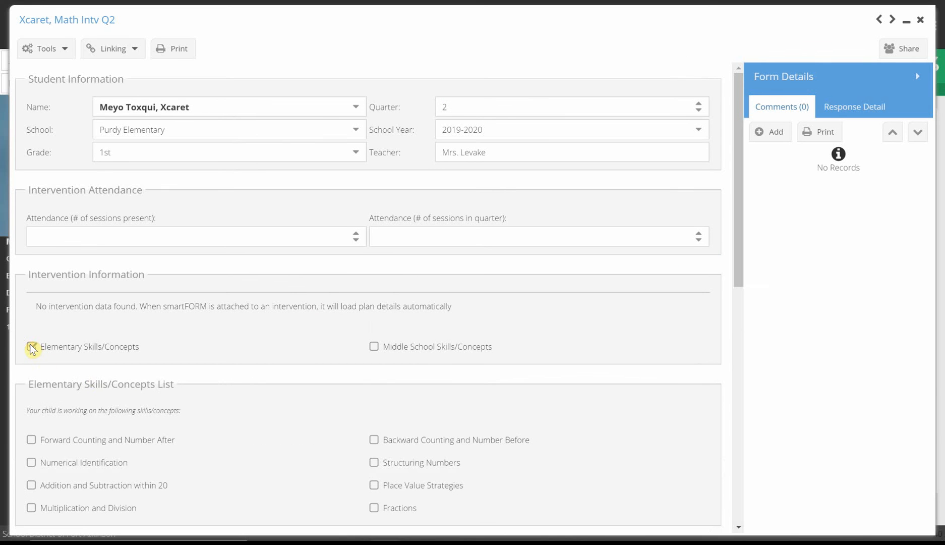
click(31, 347)
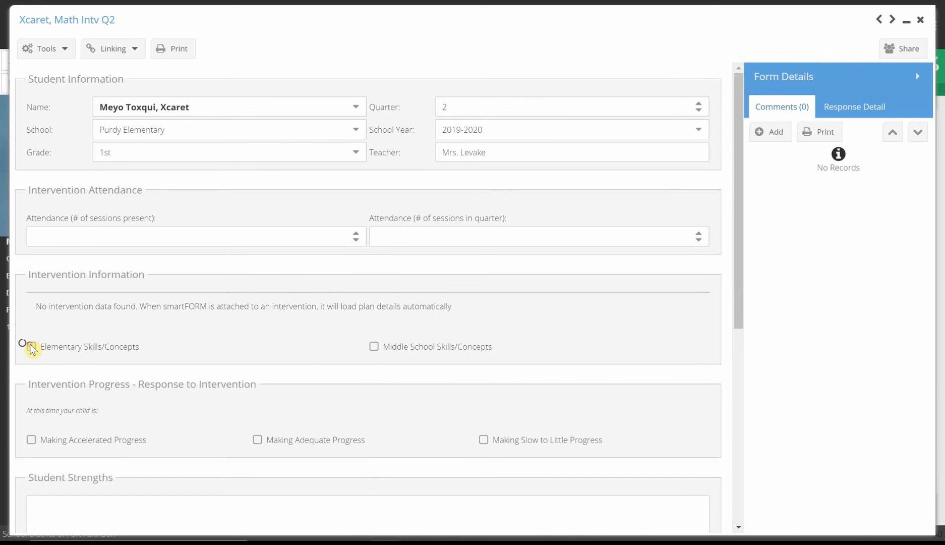
click(374, 347)
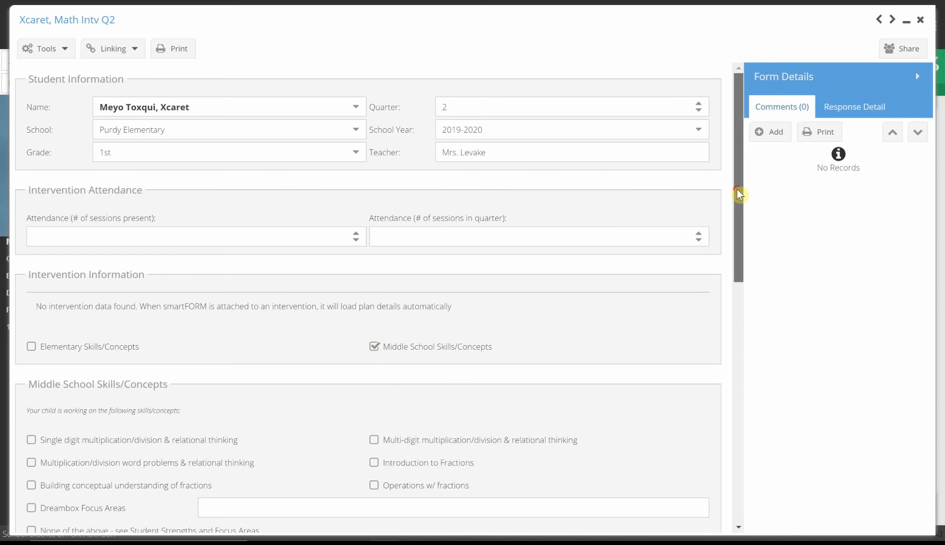
Step: Review the form's progress, student strengths, focus areas and interventionist contact sections, and return to the start of the form
drag(738, 195, 756, 372)
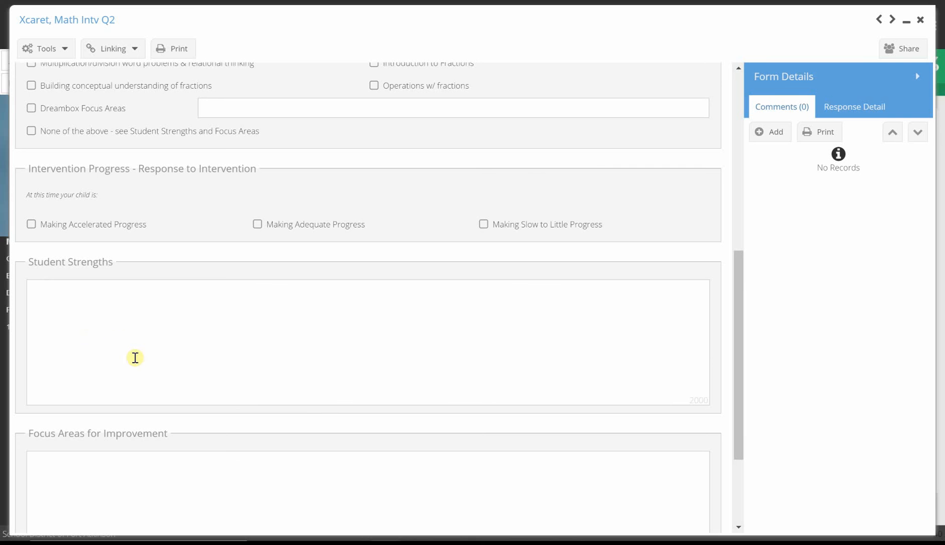
drag(743, 276, 751, 407)
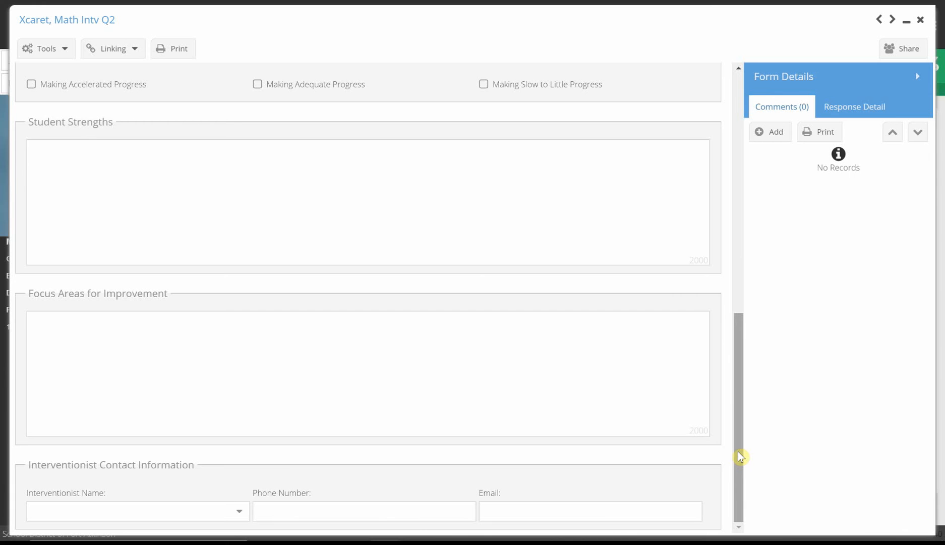
drag(740, 457, 739, 160)
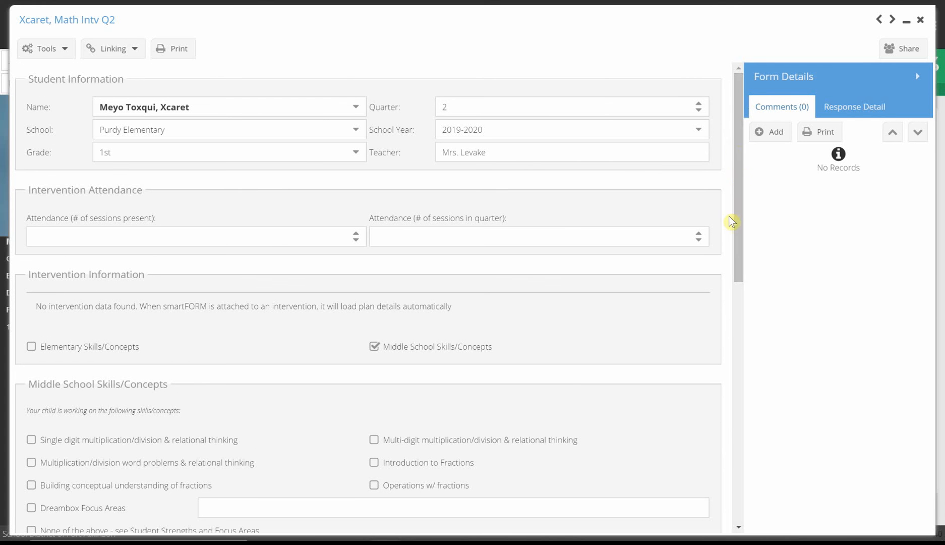
drag(737, 156, 735, 126)
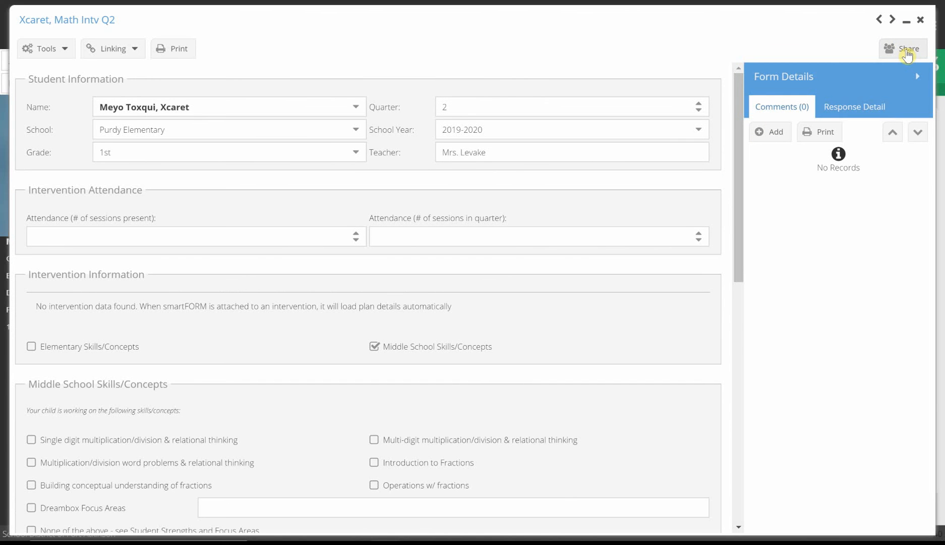
Step: Look at the form's sharing options and the blank entry for adding a user, without adding anyone
click(907, 50)
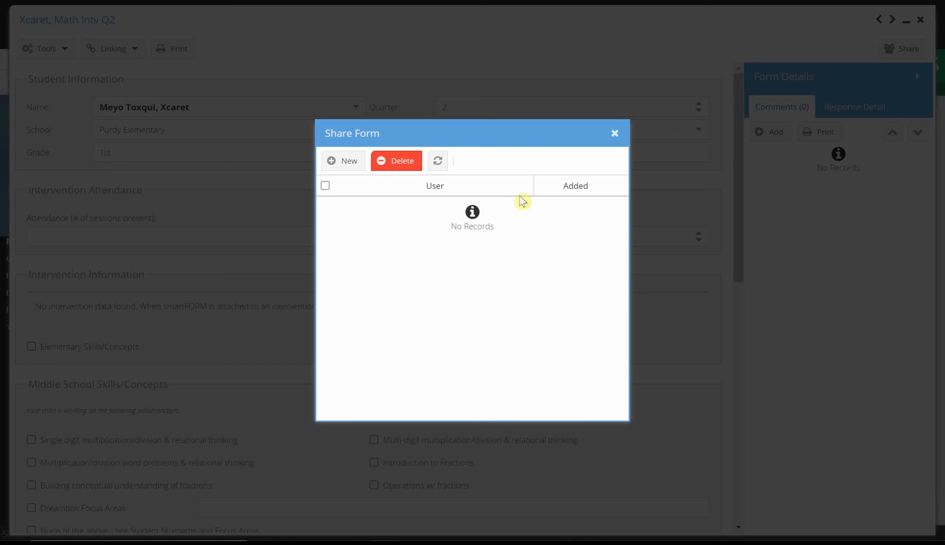
click(349, 161)
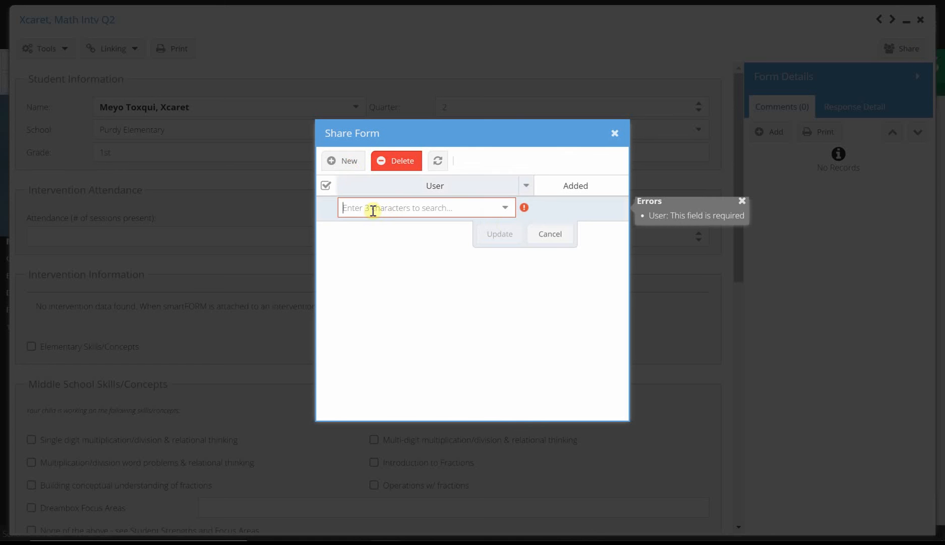
click(552, 240)
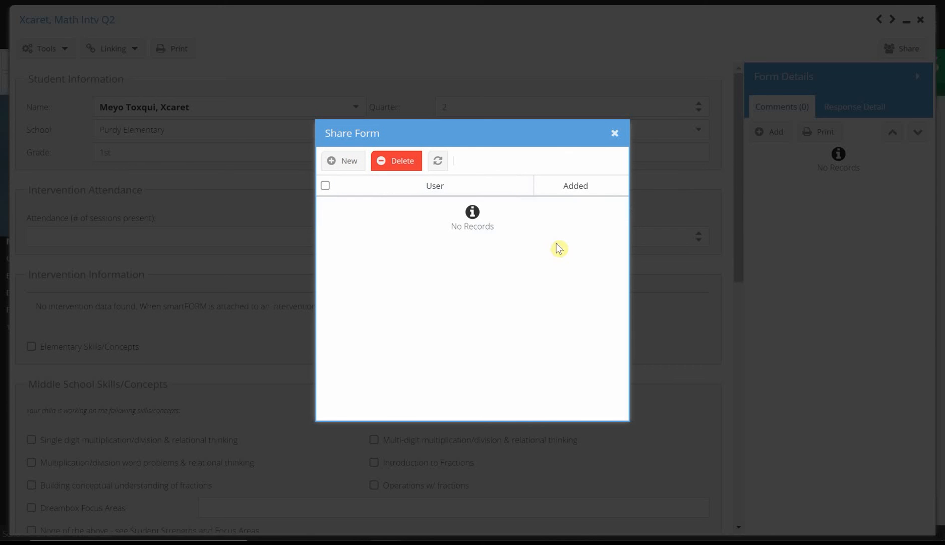
click(615, 134)
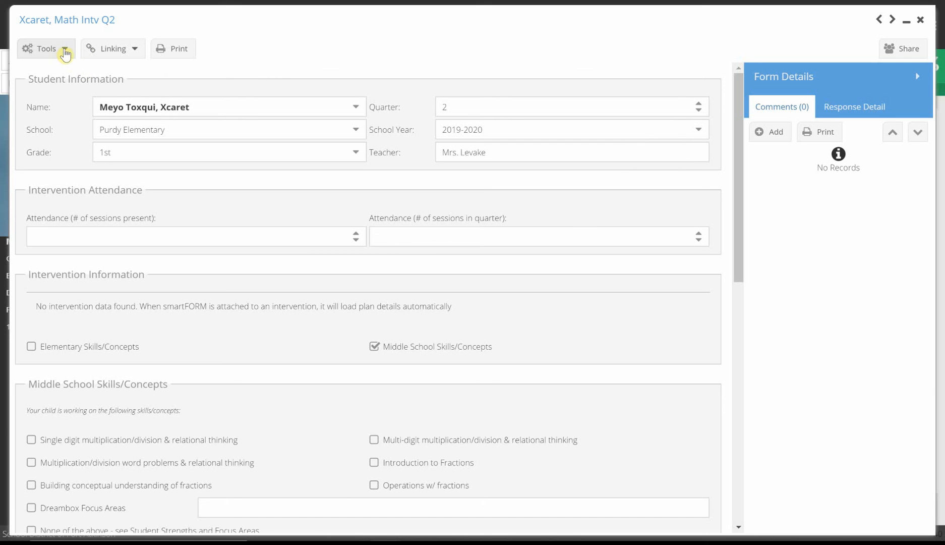
Step: Review the status options available for the math intervention report, and close the report and the student's forms list
click(65, 51)
mouse_move(64, 77)
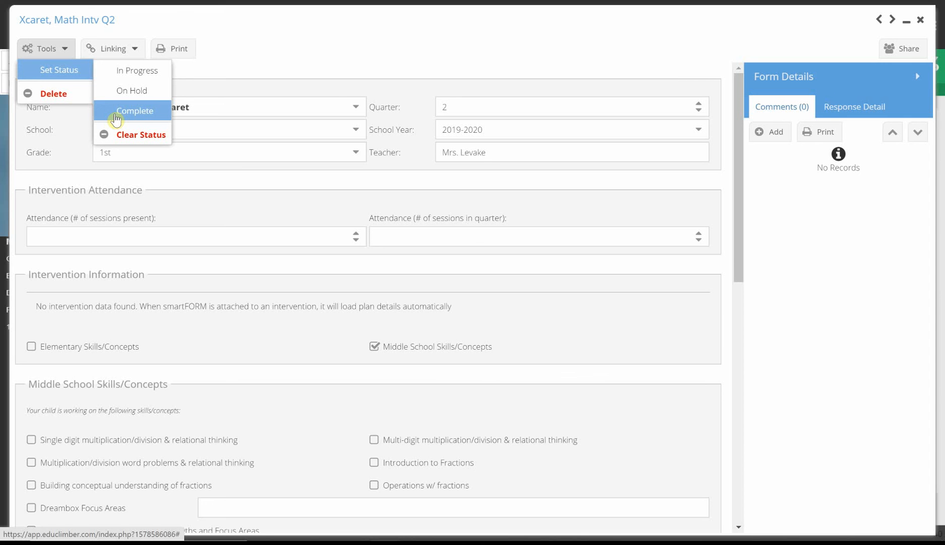
click(116, 119)
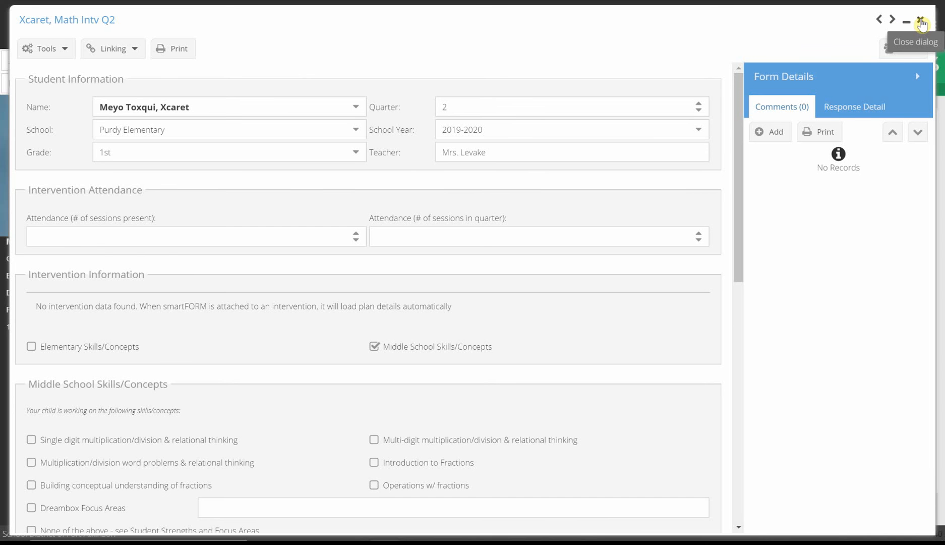
click(921, 22)
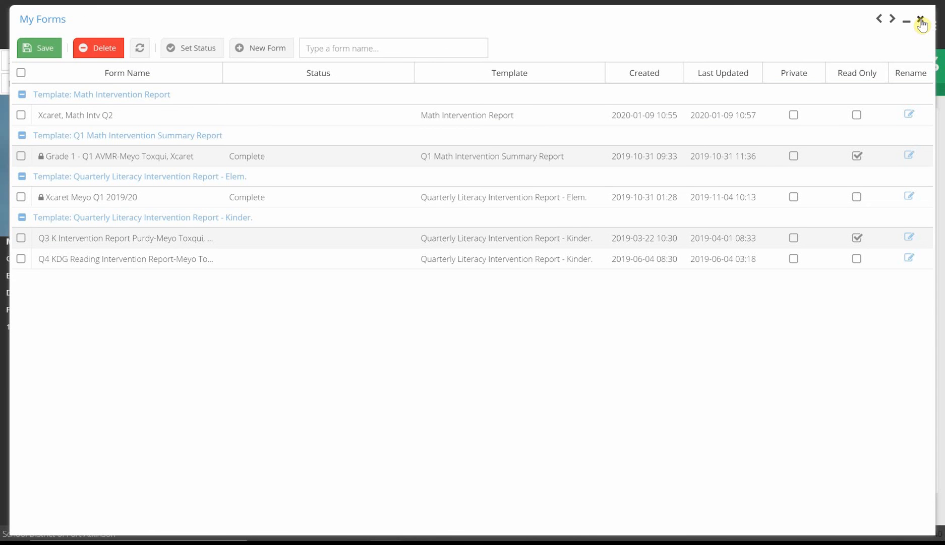
click(921, 22)
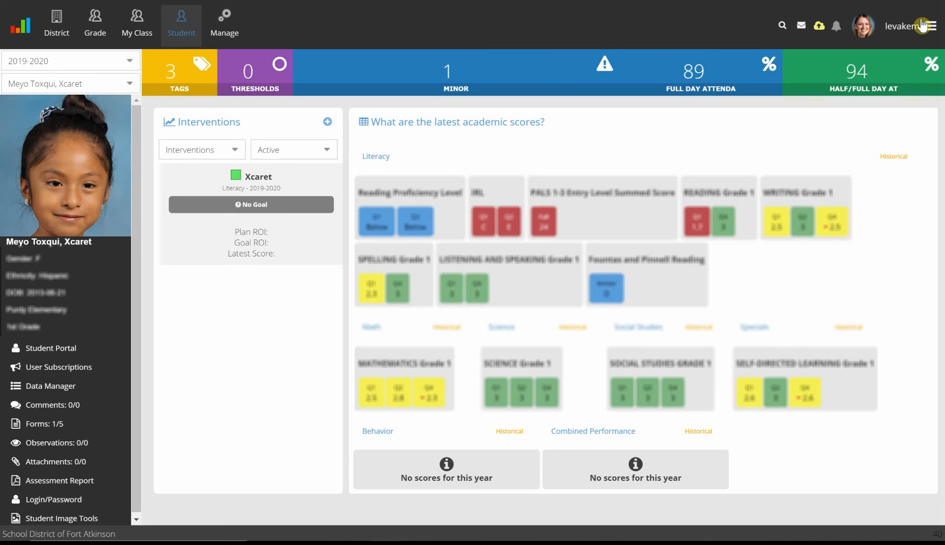
Step: Open My Forms from the home dashboard, look over the forms shared with the account, and return to the own forms list
click(27, 30)
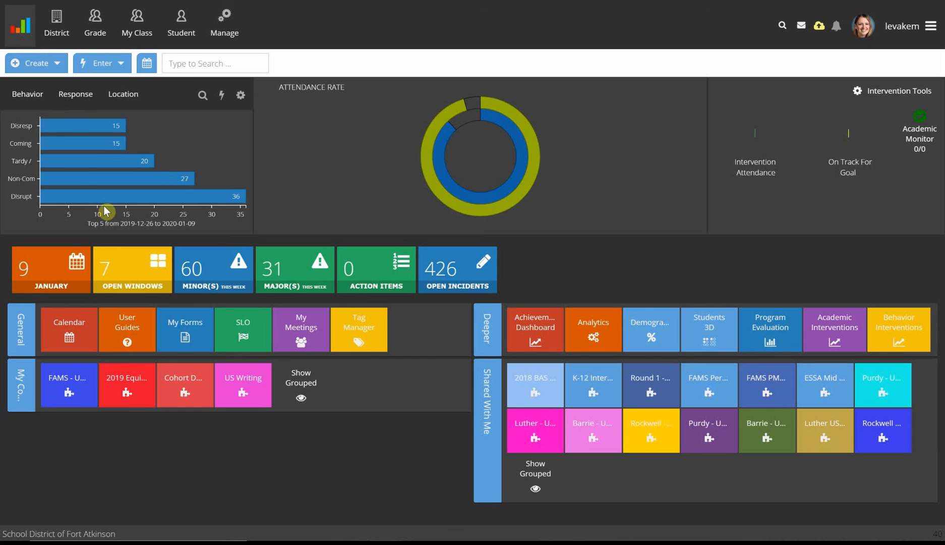
click(185, 335)
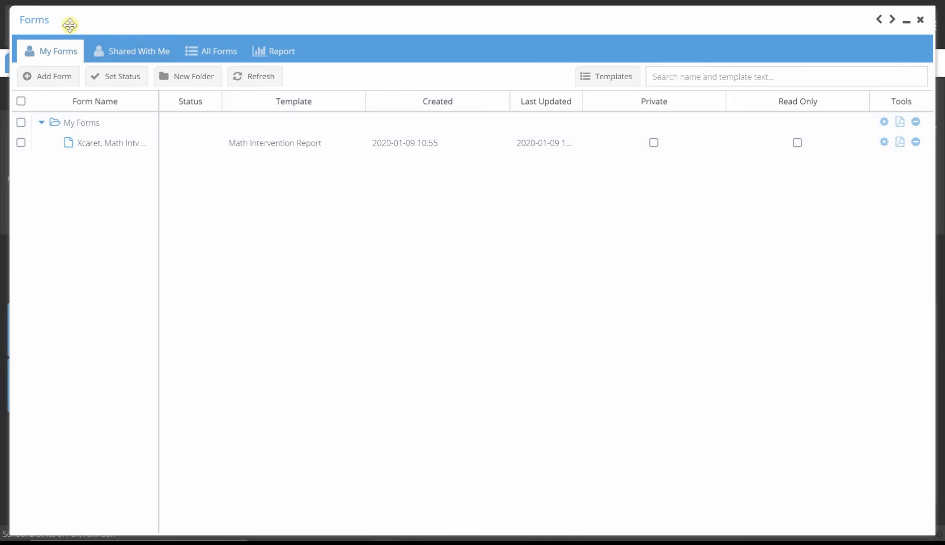
click(126, 58)
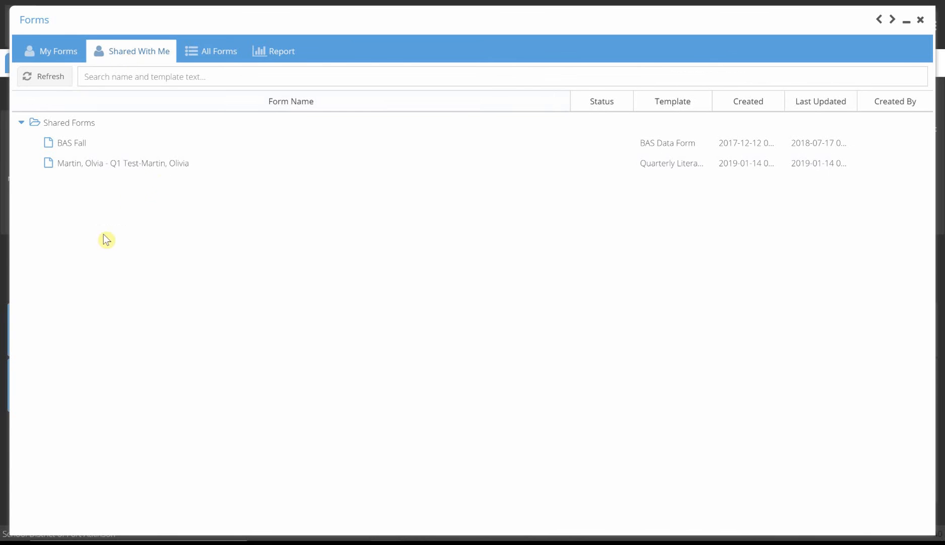
click(44, 54)
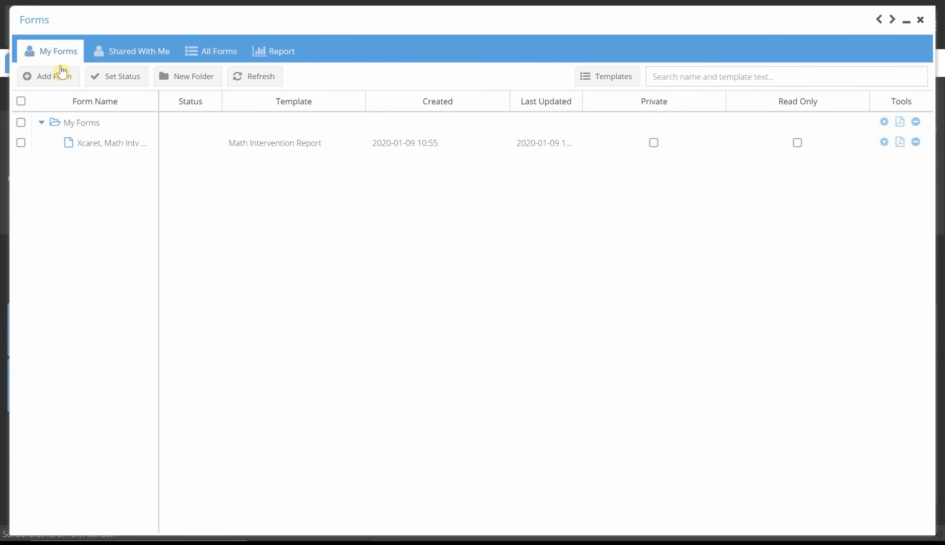